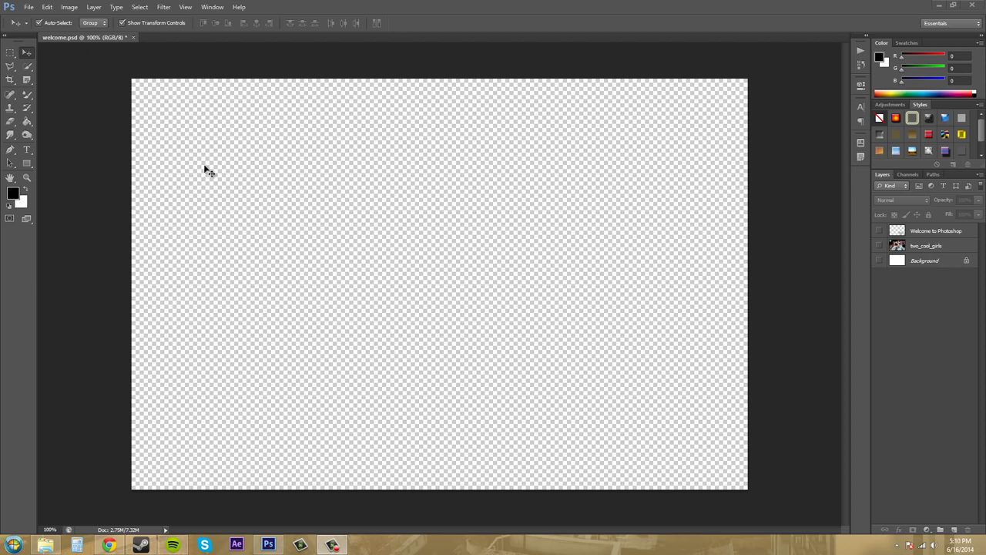
# - Open guystanding.jpg from Desktop > Newboston crap > Assets > Images as its own document
pyautogui.click(33, 11)
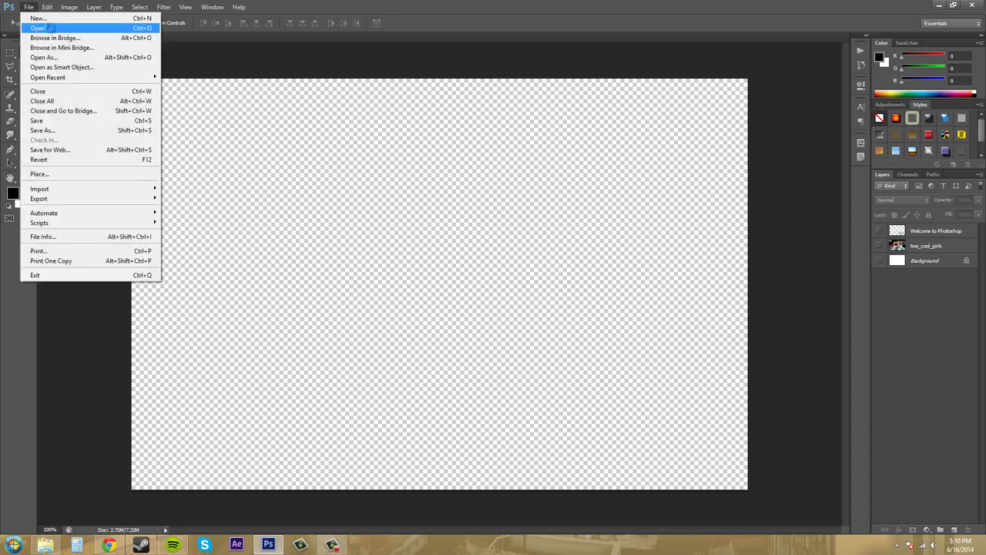
pyautogui.click(51, 31)
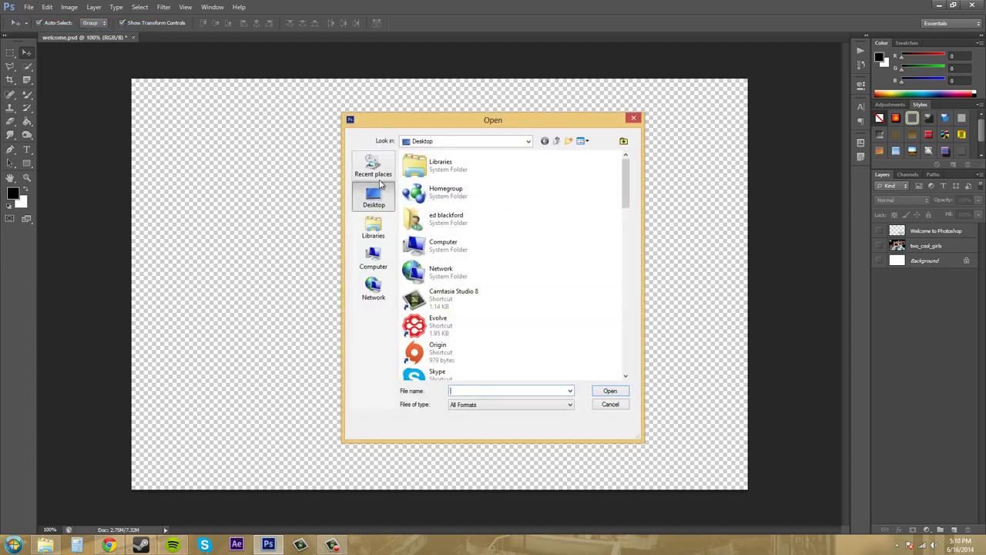
pyautogui.moveTo(497, 131); pyautogui.dragTo(457, 126)
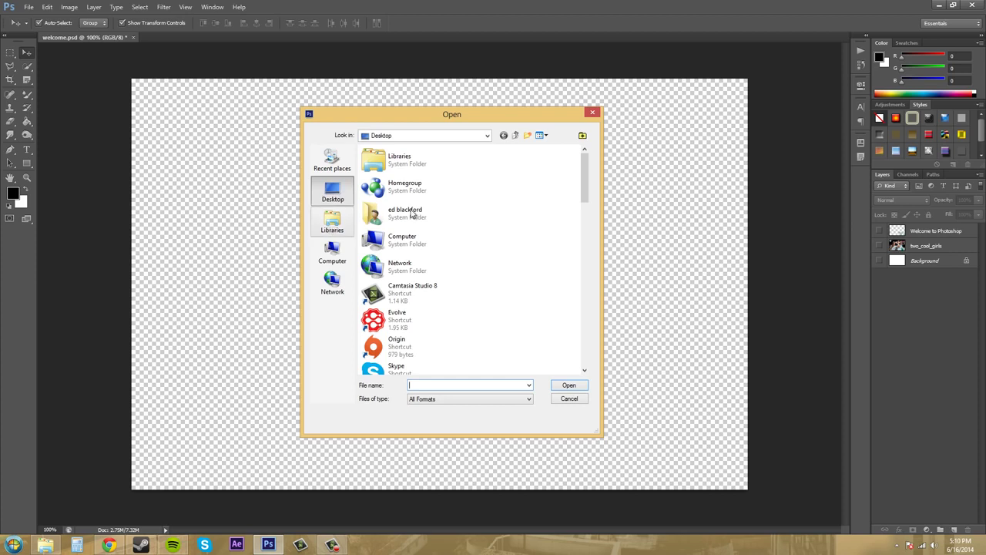
pyautogui.moveTo(583, 176); pyautogui.dragTo(582, 219)
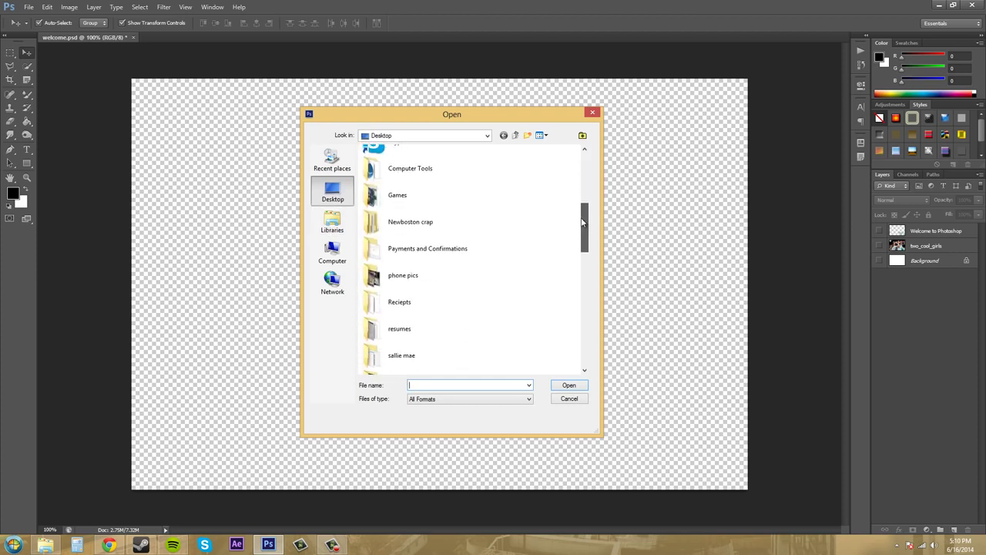
pyautogui.doubleClick(433, 211)
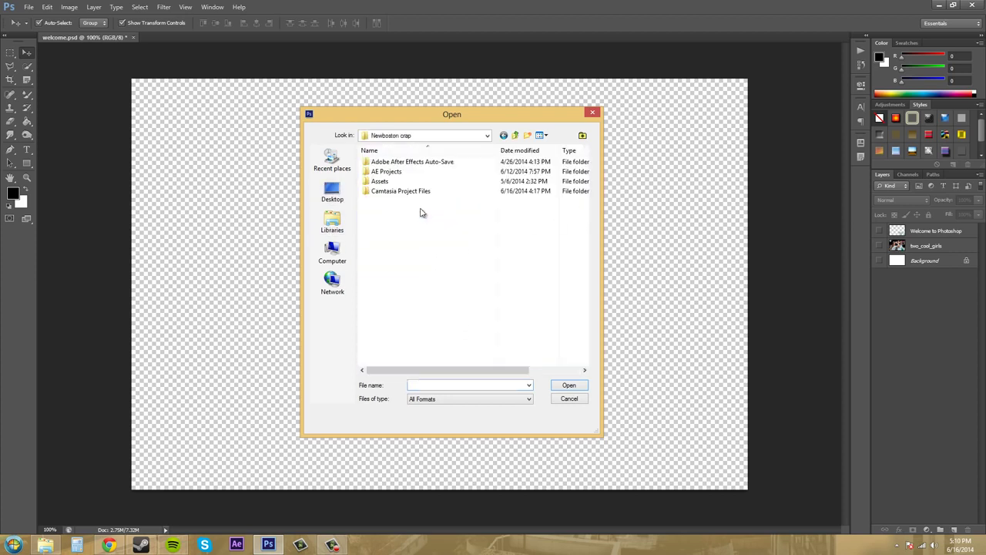
pyautogui.doubleClick(382, 181)
pyautogui.doubleClick(384, 173)
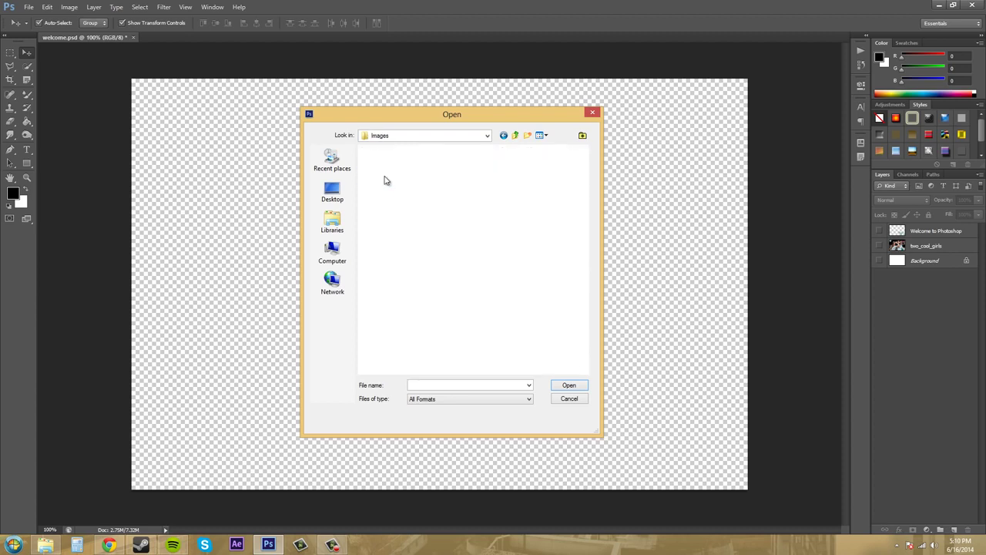
pyautogui.moveTo(583, 185); pyautogui.dragTo(586, 255)
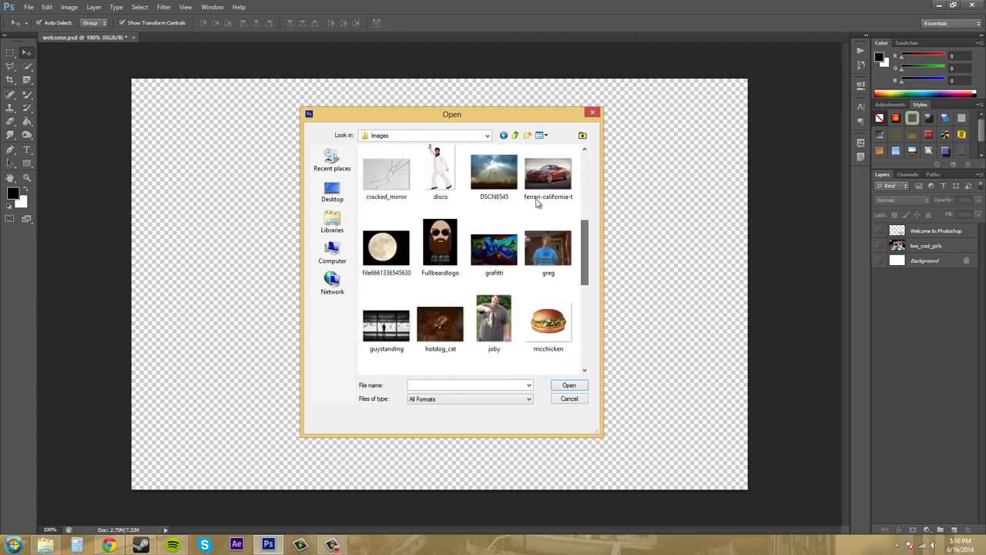
pyautogui.click(494, 177)
pyautogui.click(386, 330)
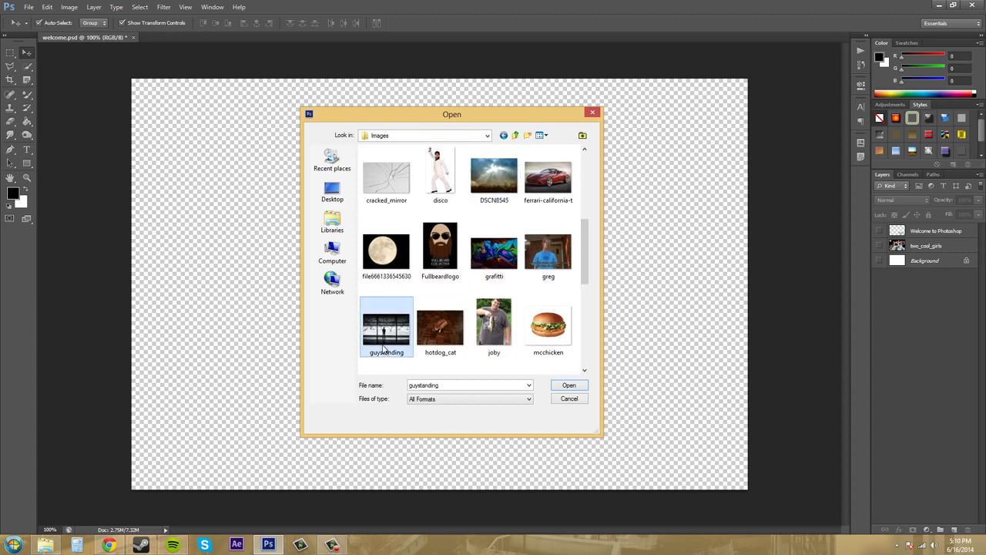
pyautogui.click(563, 390)
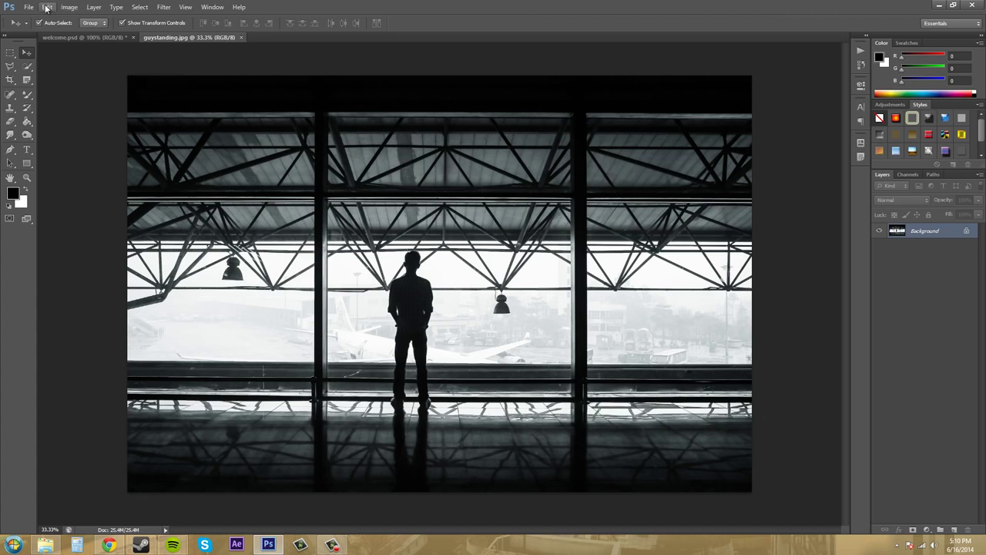
# - Glance at the Edit menu, cancel the Background layer conversion, then show the Image menu
pyautogui.click(47, 7)
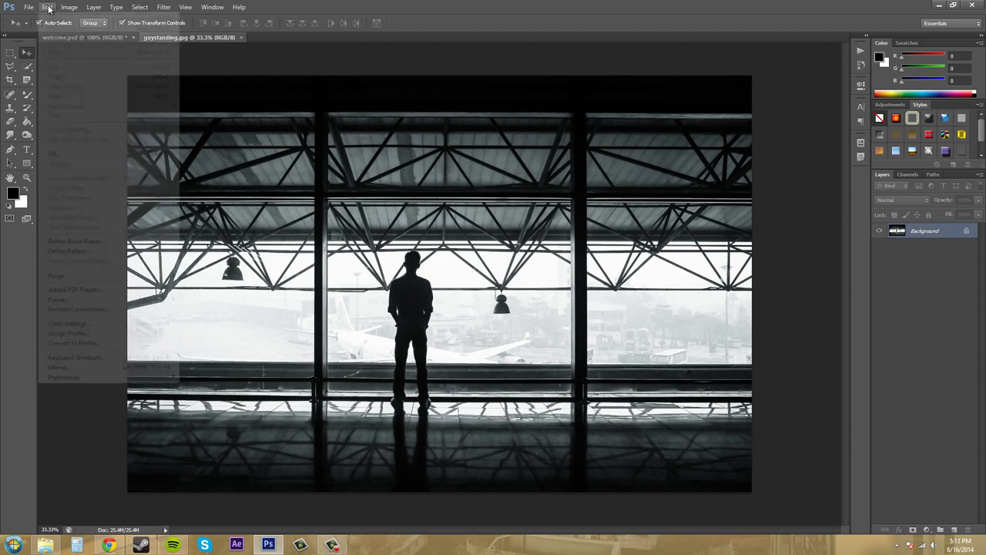
pyautogui.click(948, 290)
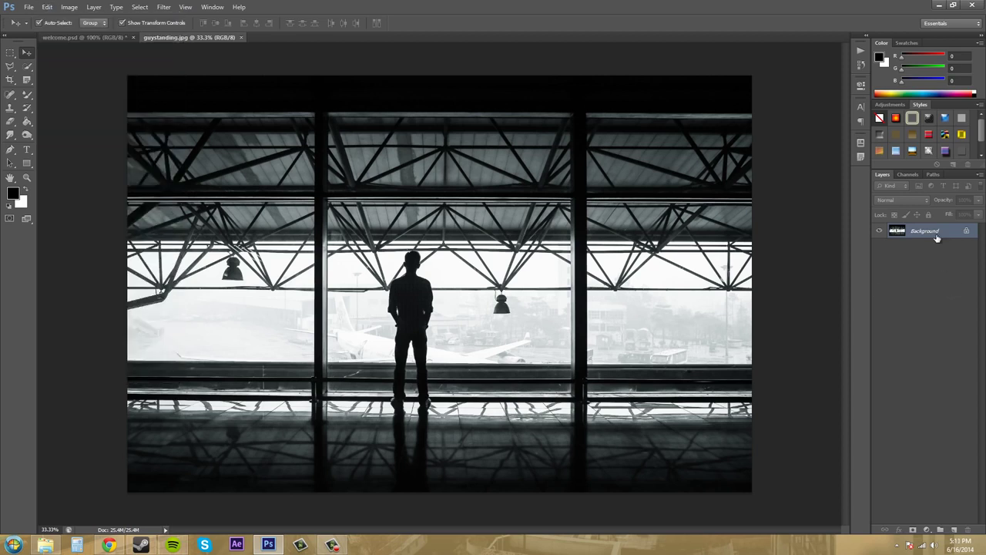
pyautogui.doubleClick(907, 231)
pyautogui.click(580, 277)
pyautogui.click(69, 7)
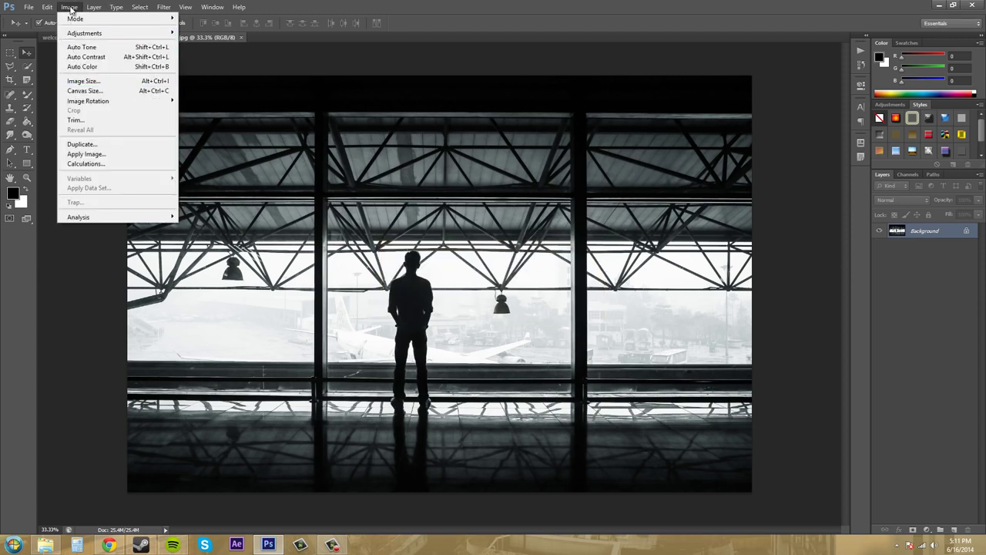
pyautogui.click(84, 83)
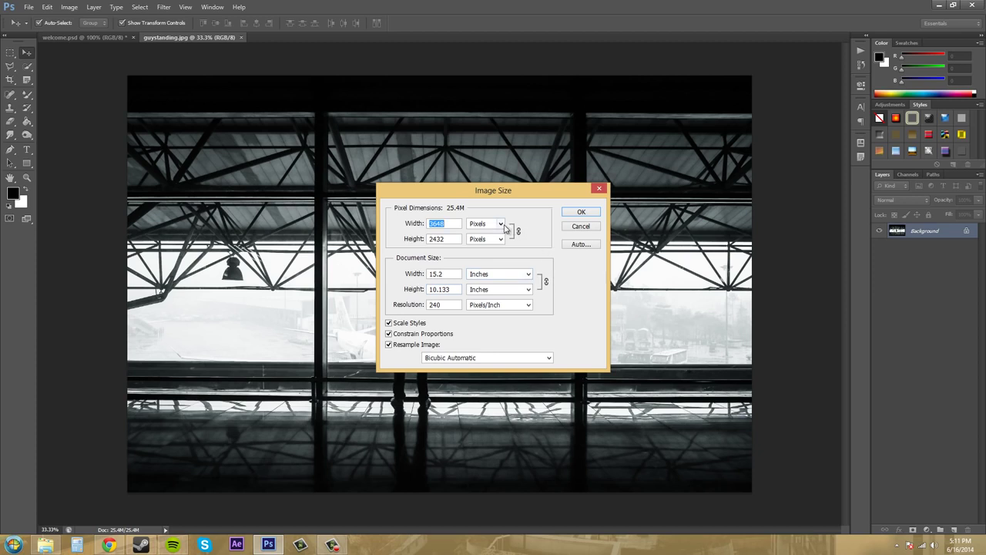
pyautogui.click(501, 225)
pyautogui.click(501, 225)
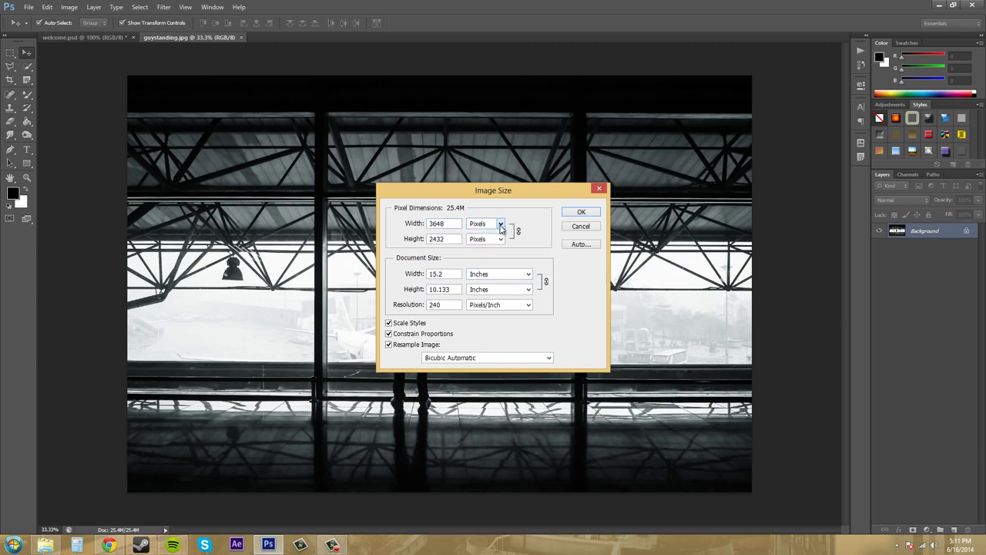
pyautogui.click(528, 275)
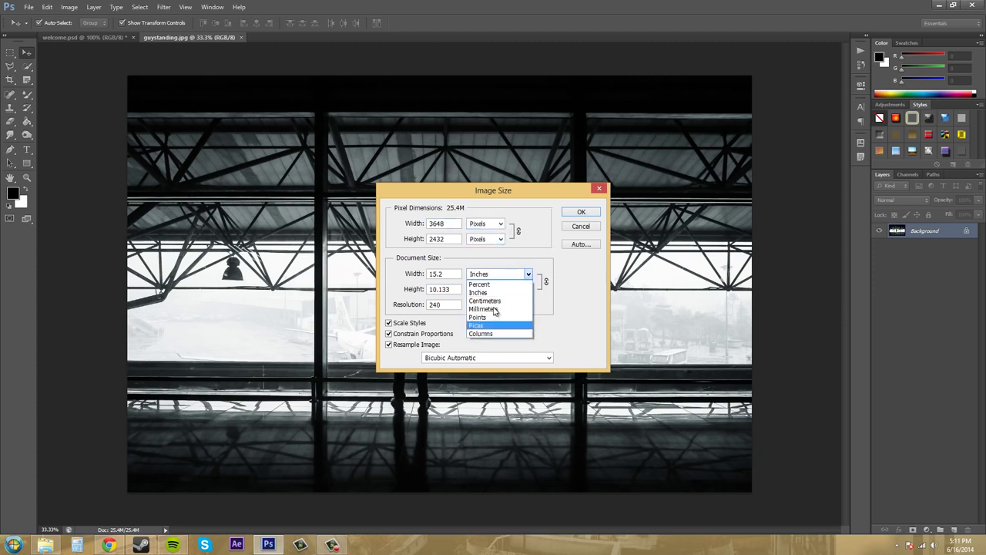
pyautogui.click(549, 262)
pyautogui.click(497, 289)
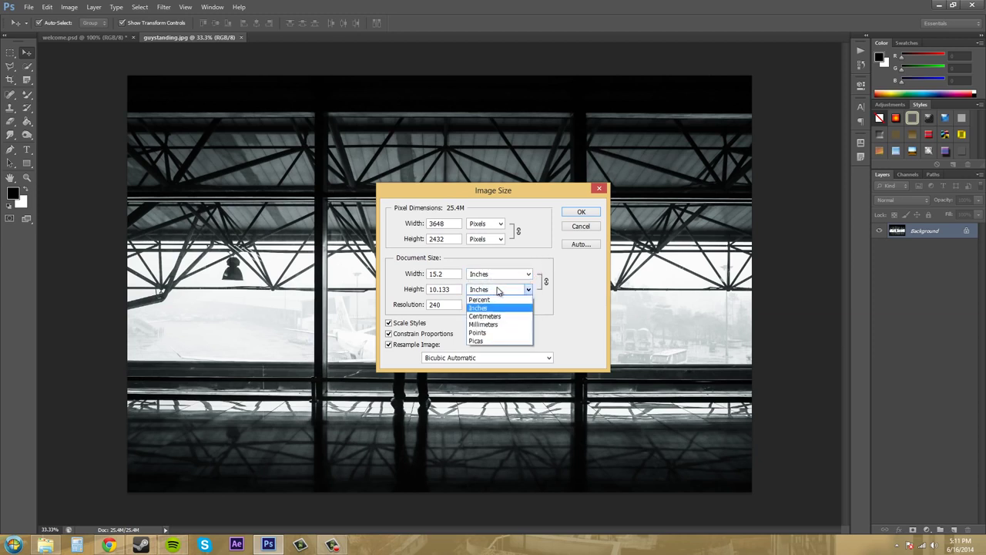
pyautogui.click(552, 306)
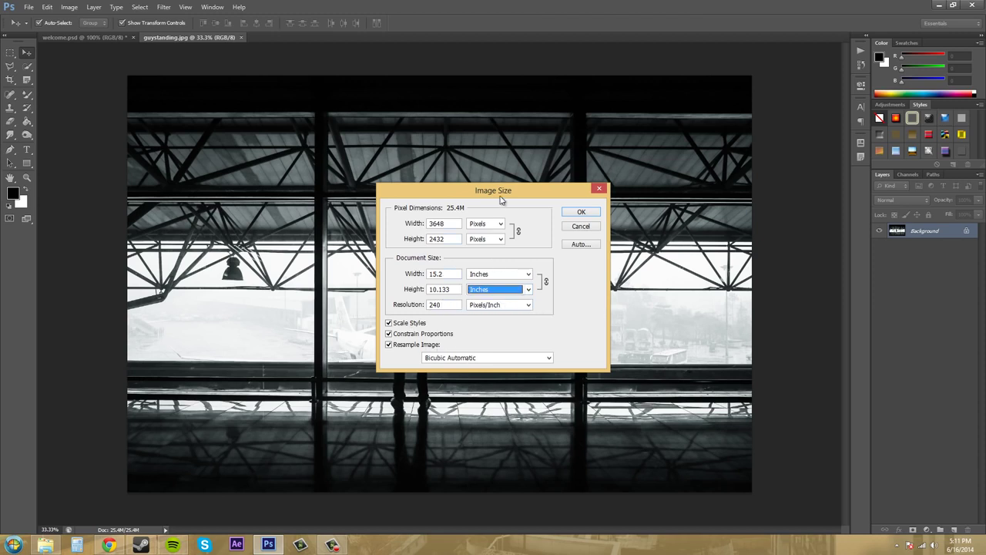
pyautogui.click(591, 227)
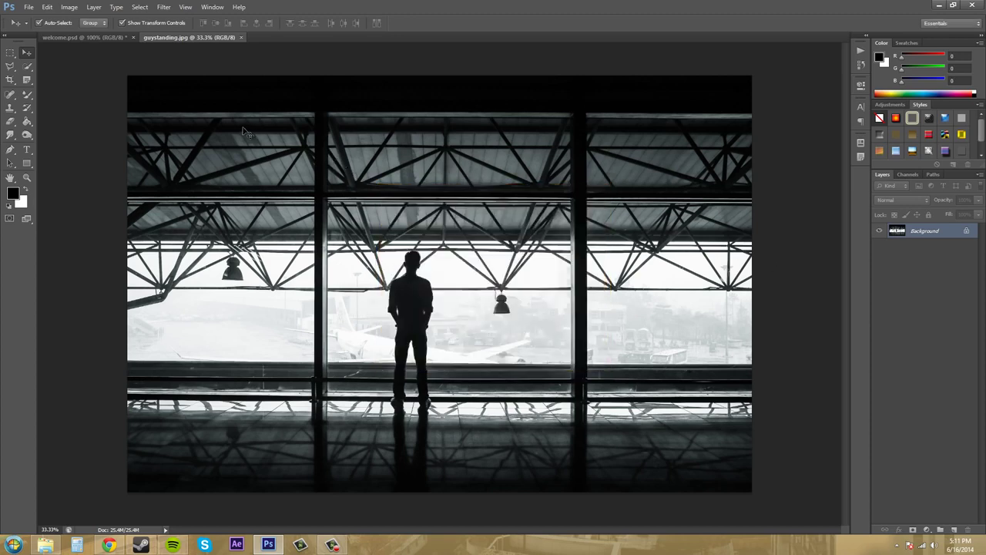
# - Back in welcome.psd, place the mextroll graphic from the Images folder as a new layer
pyautogui.click(107, 37)
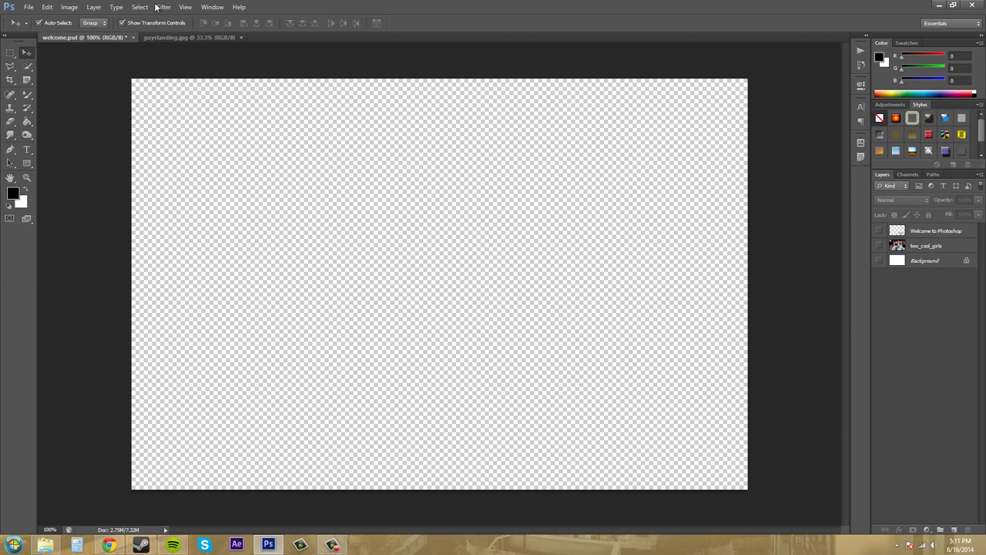
pyautogui.click(29, 9)
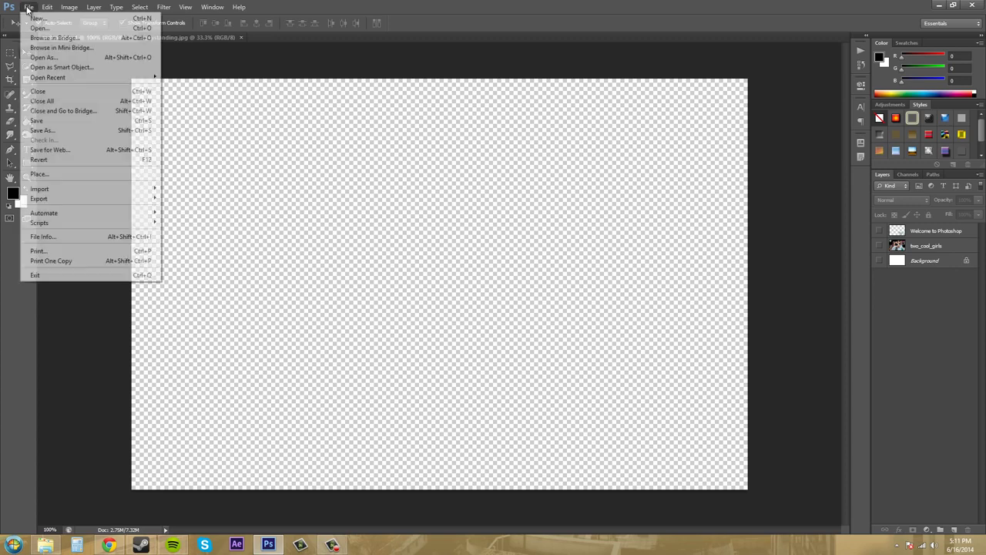
pyautogui.click(44, 175)
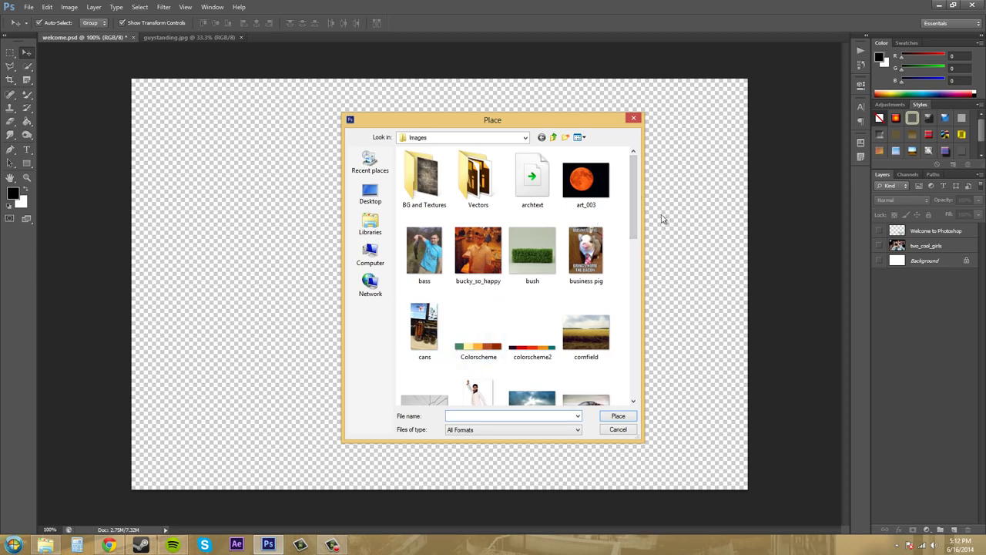
pyautogui.moveTo(636, 198); pyautogui.dragTo(633, 315)
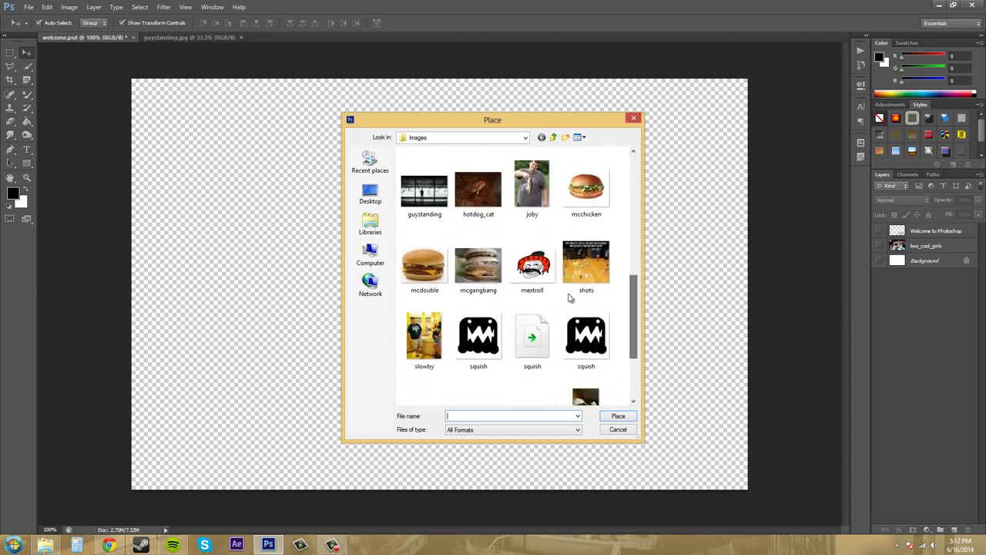
pyautogui.click(532, 266)
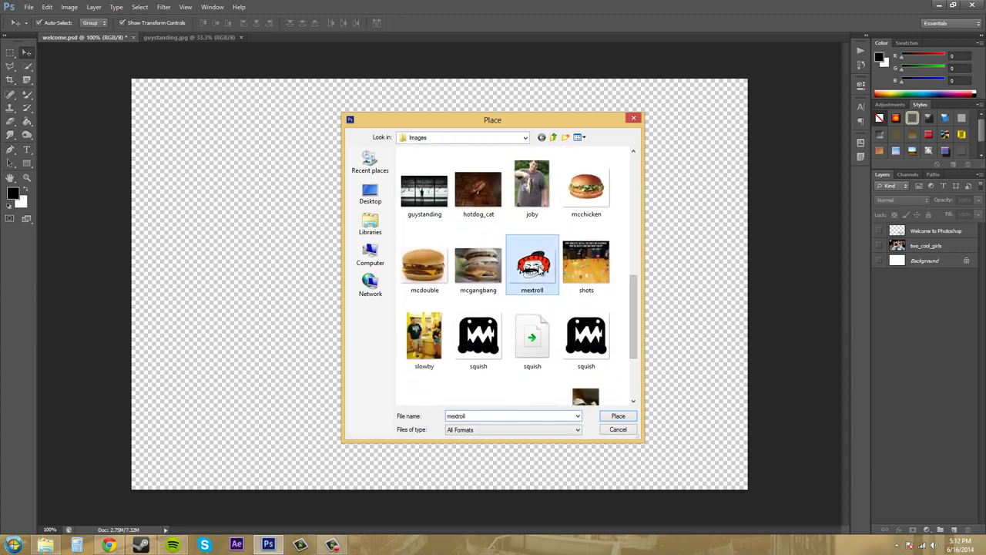
pyautogui.click(619, 415)
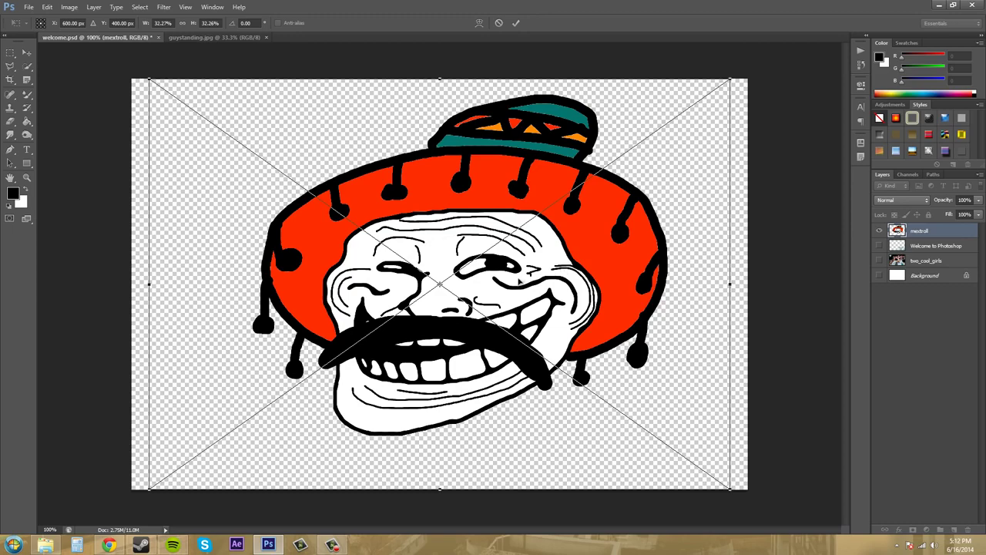
pyautogui.moveTo(519, 279); pyautogui.dragTo(456, 270)
pyautogui.moveTo(544, 271)
pyautogui.mouseDown()
pyautogui.moveTo(700, 242)
pyautogui.moveTo(599, 226)
pyautogui.moveTo(657, 266)
pyautogui.moveTo(648, 266)
pyautogui.mouseUp()
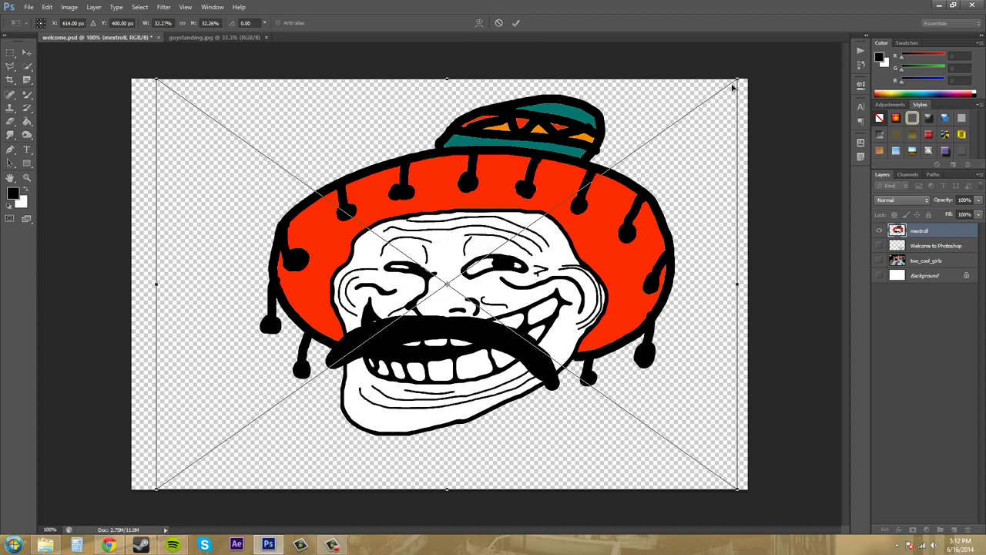
pyautogui.moveTo(684, 108)
pyautogui.mouseDown()
pyautogui.moveTo(733, 123)
pyautogui.moveTo(653, 137)
pyautogui.moveTo(577, 193)
pyautogui.moveTo(419, 156)
pyautogui.moveTo(502, 179)
pyautogui.moveTo(612, 184)
pyautogui.moveTo(562, 177)
pyautogui.moveTo(500, 202)
pyautogui.moveTo(669, 131)
pyautogui.moveTo(639, 126)
pyautogui.moveTo(570, 166)
pyautogui.moveTo(620, 150)
pyautogui.mouseUp()
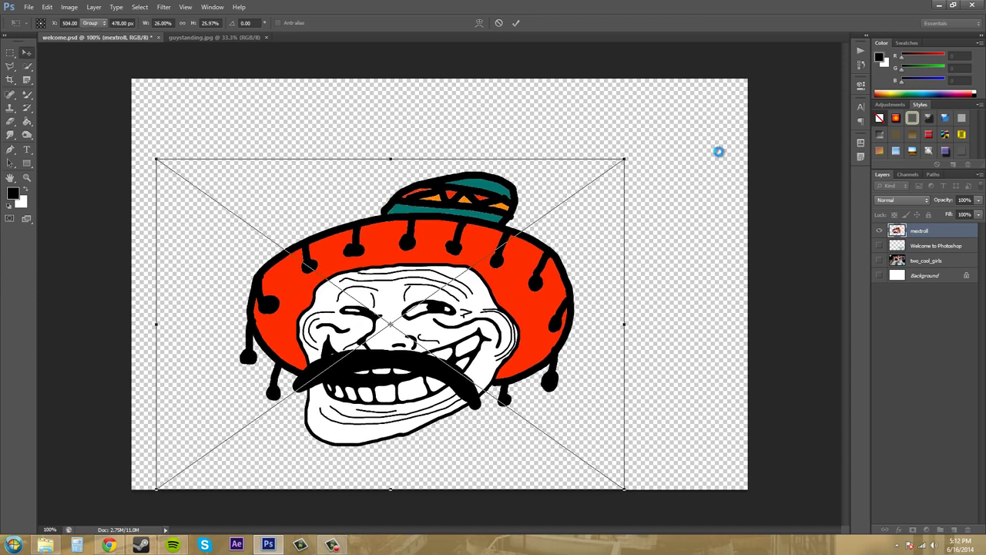
pyautogui.press('Return')
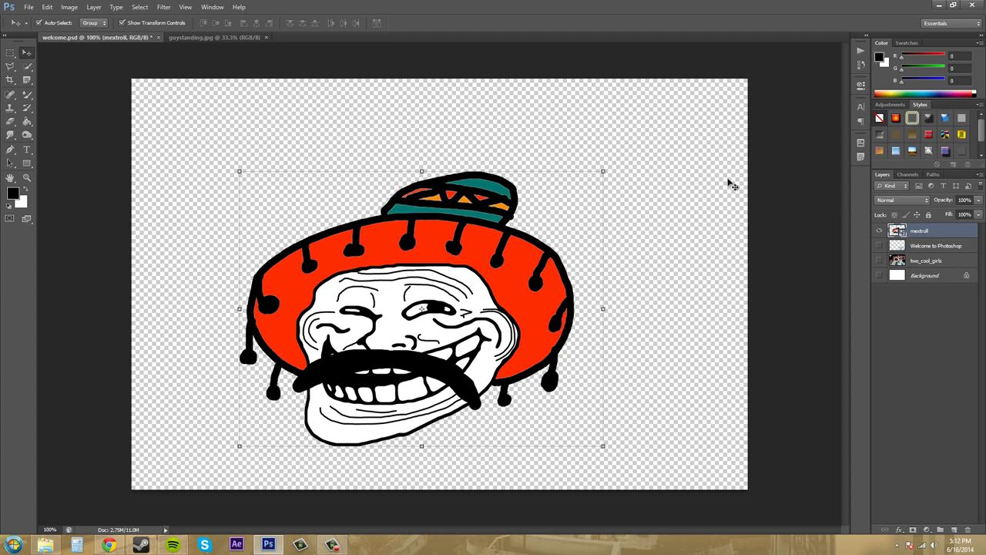
pyautogui.click(930, 307)
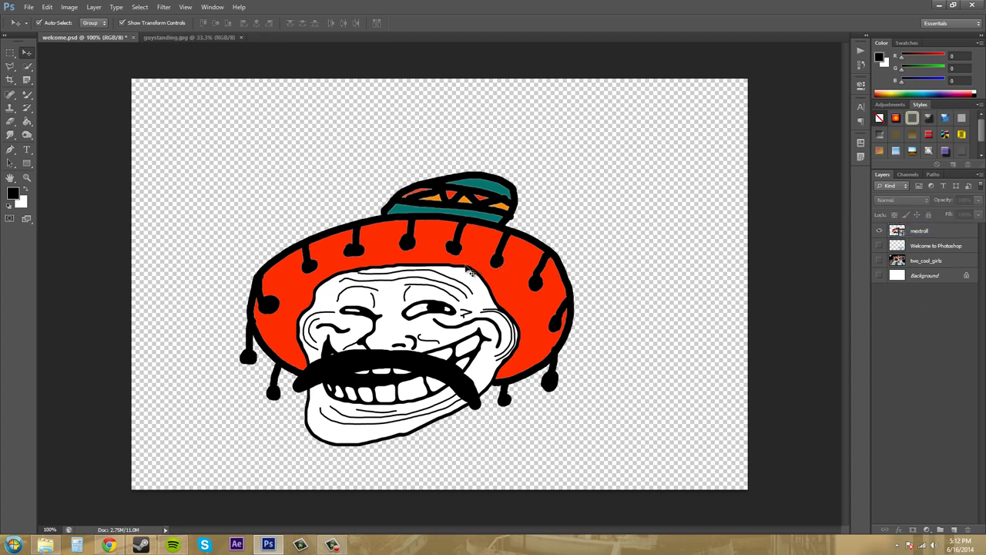
pyautogui.click(447, 282)
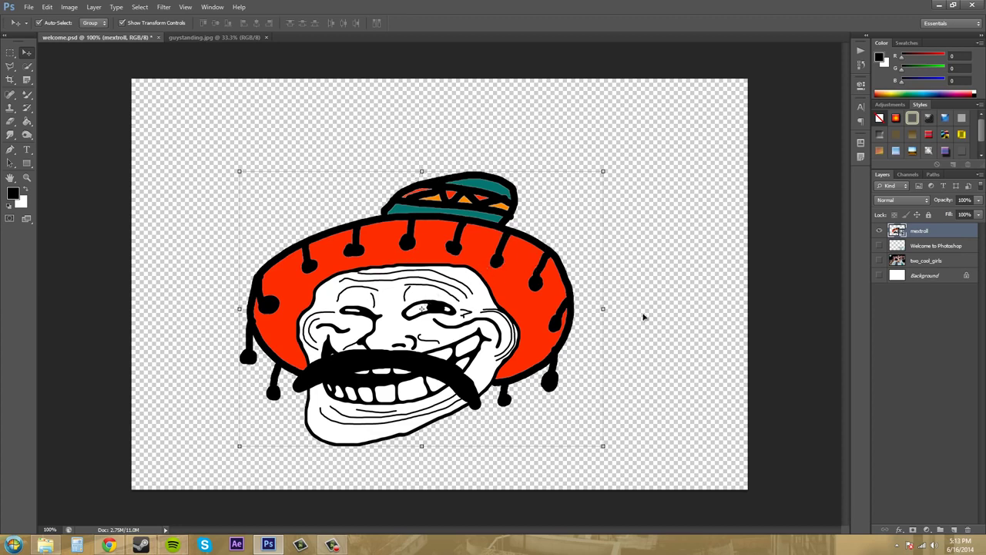
# - Show the Welcome to Photoshop text, drag the troll up-right, then hide the text again
pyautogui.click(879, 245)
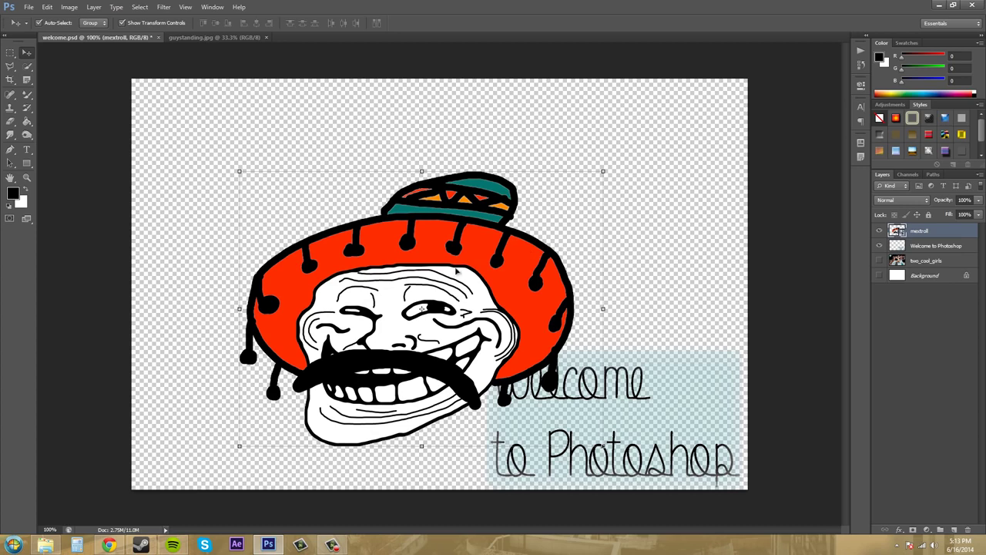
pyautogui.moveTo(364, 292)
pyautogui.mouseDown()
pyautogui.moveTo(422, 244)
pyautogui.moveTo(533, 285)
pyautogui.moveTo(451, 223)
pyautogui.moveTo(395, 249)
pyautogui.mouseUp()
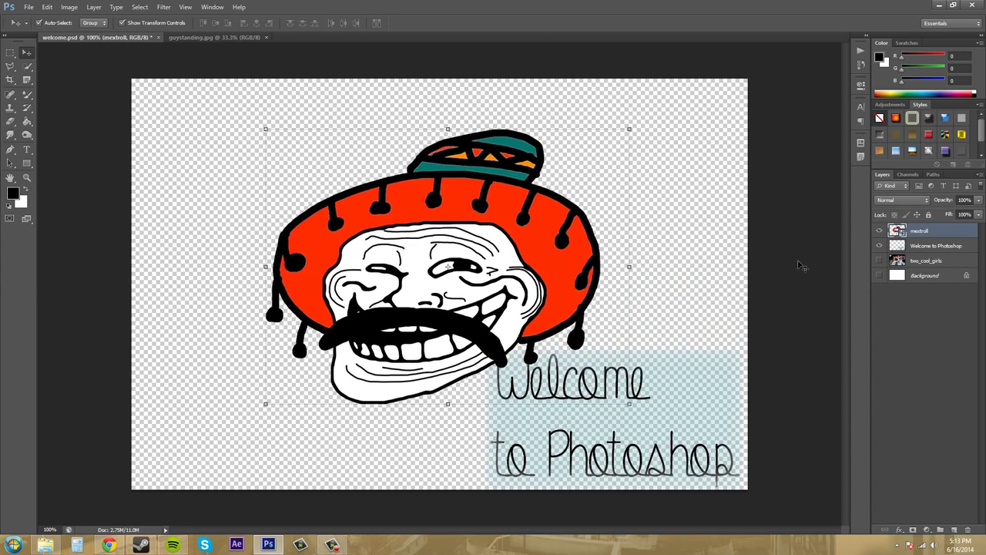
pyautogui.click(879, 245)
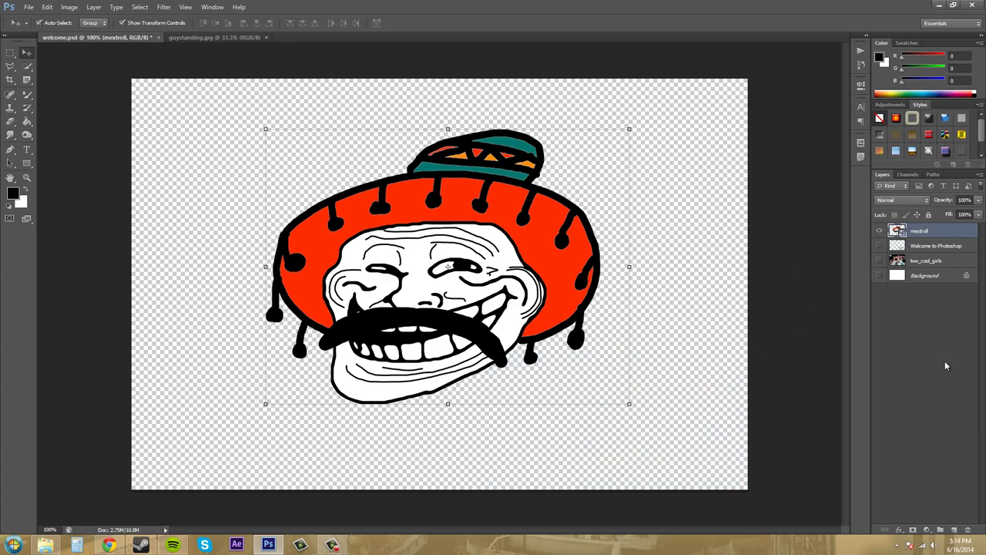
pyautogui.click(332, 545)
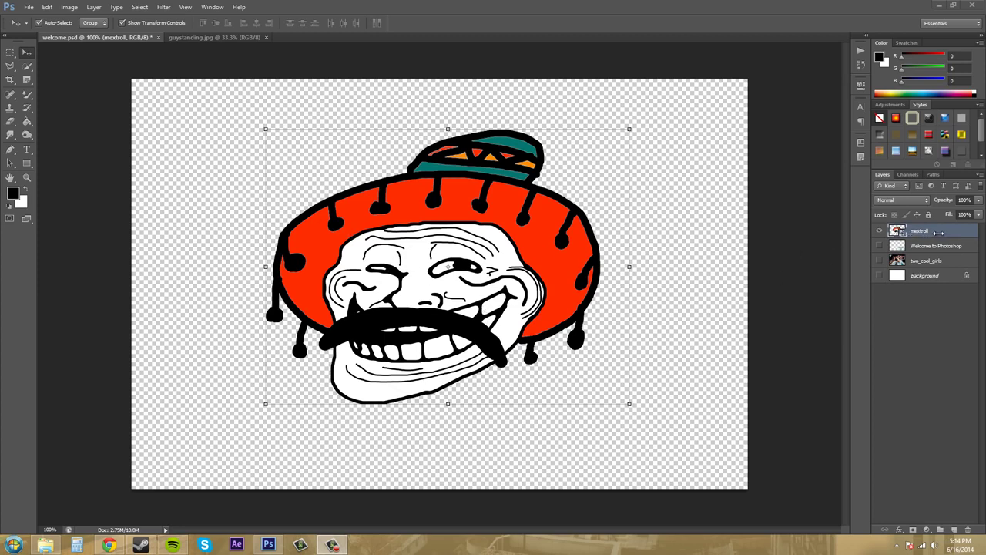
pyautogui.click(925, 412)
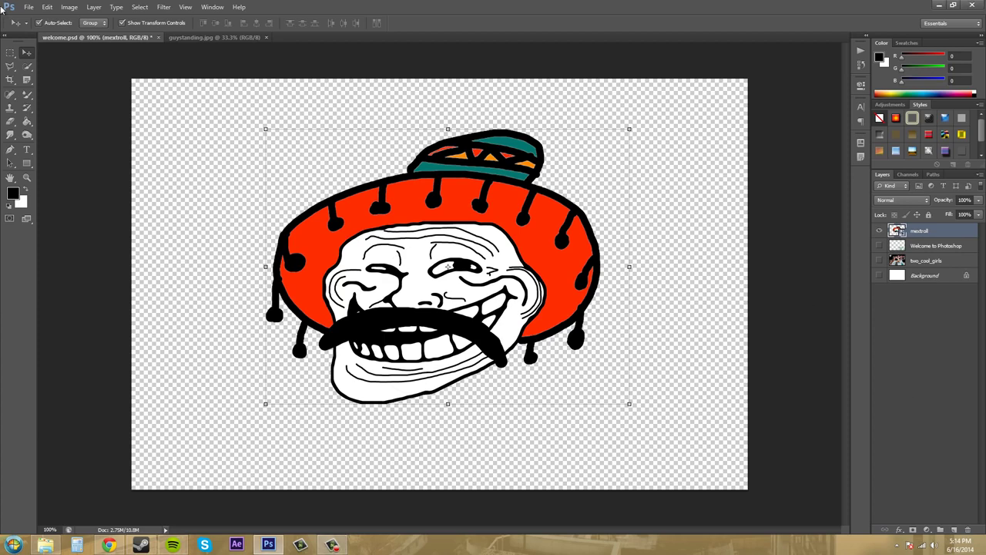
pyautogui.click(202, 37)
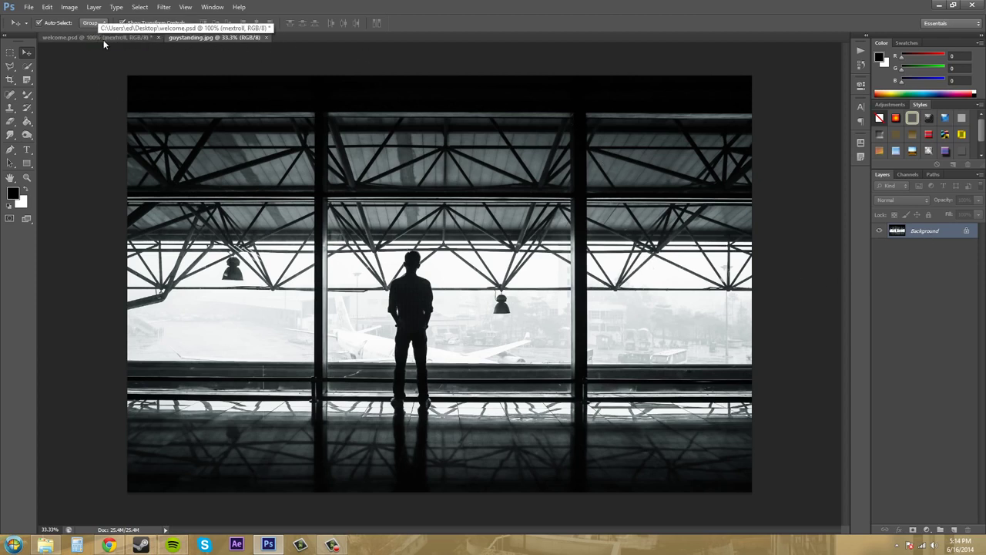
pyautogui.click(84, 37)
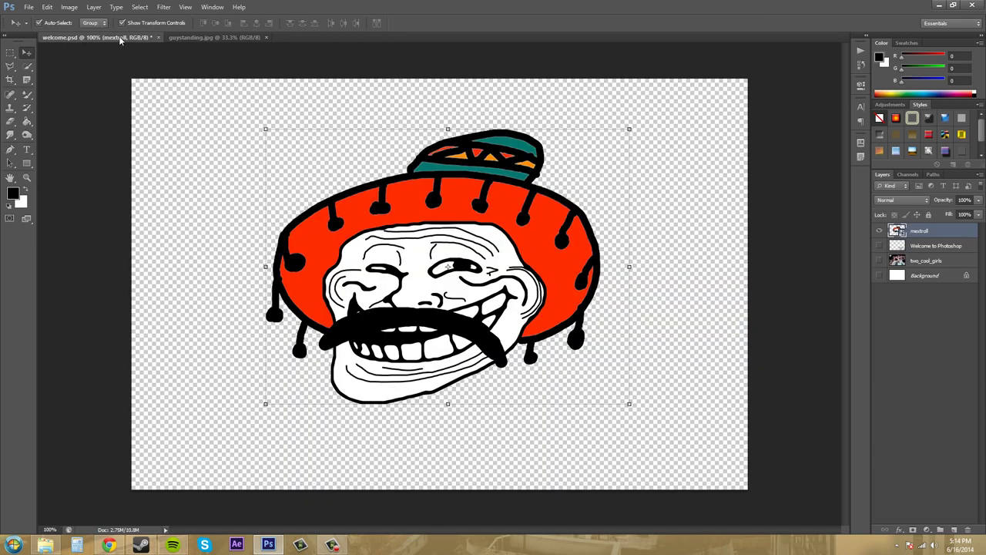
pyautogui.click(214, 37)
pyautogui.click(92, 37)
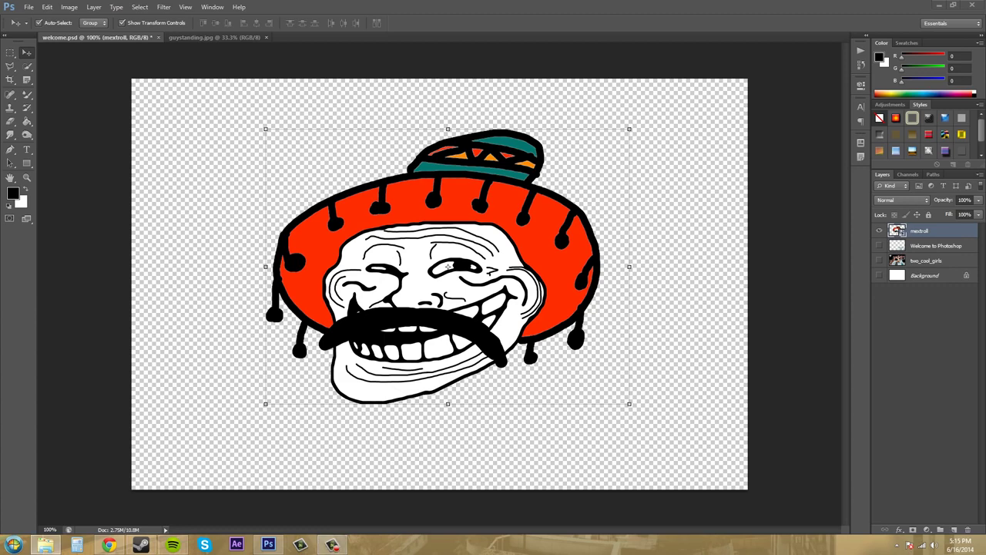
# - Drag business pig from Explorer into welcome.psd, commit the placement, and shift it right
pyautogui.click(45, 545)
pyautogui.moveTo(955, 34)
pyautogui.mouseDown()
pyautogui.moveTo(699, 9)
pyautogui.moveTo(892, 61)
pyautogui.mouseUp()
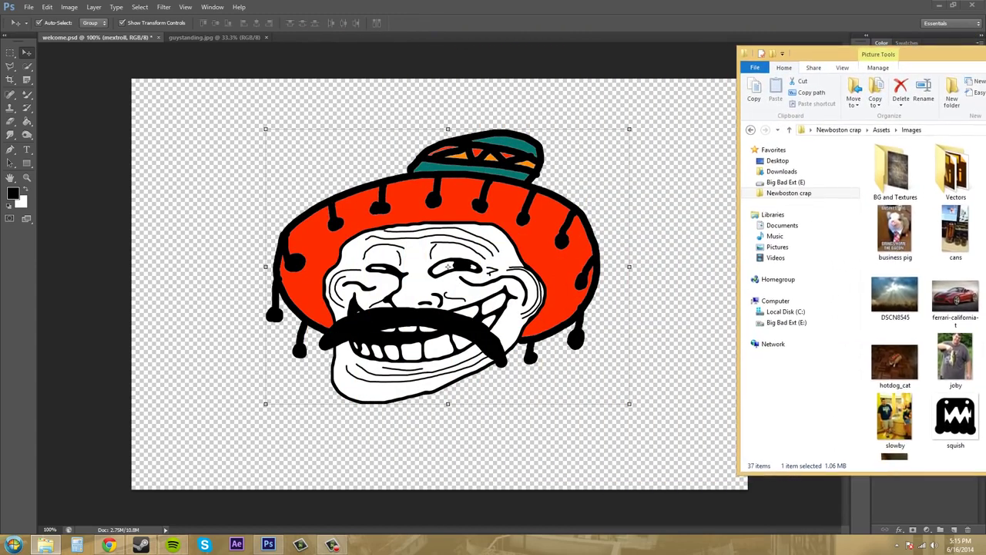
pyautogui.moveTo(891, 60); pyautogui.dragTo(955, 56)
pyautogui.moveTo(896, 231)
pyautogui.mouseDown()
pyautogui.moveTo(528, 277)
pyautogui.moveTo(473, 295)
pyautogui.mouseUp()
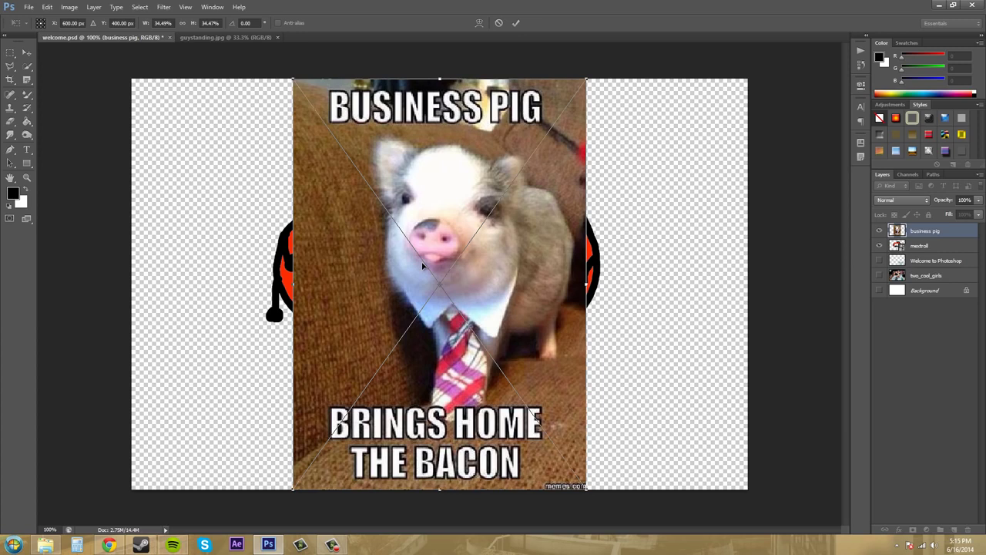
pyautogui.press('Return')
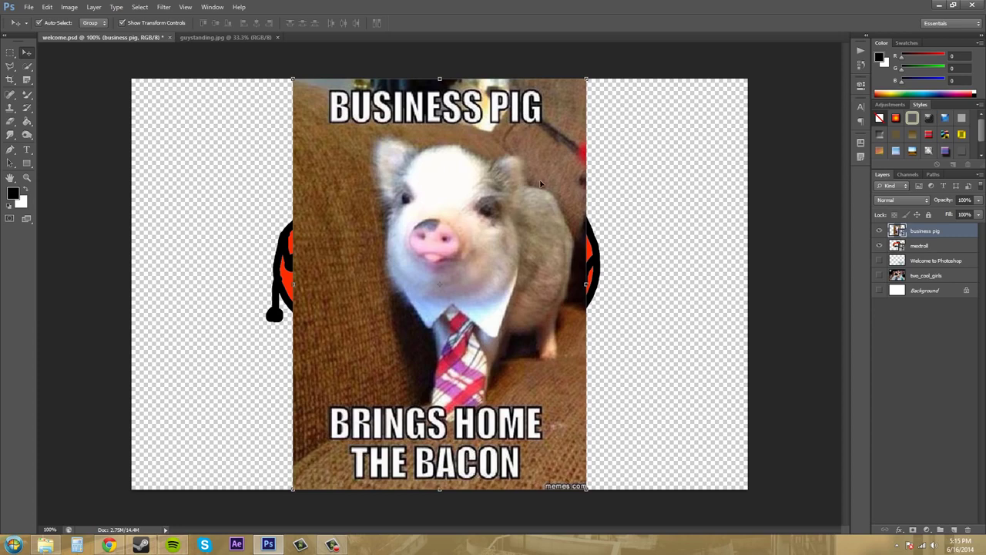
pyautogui.moveTo(665, 185); pyautogui.dragTo(639, 188)
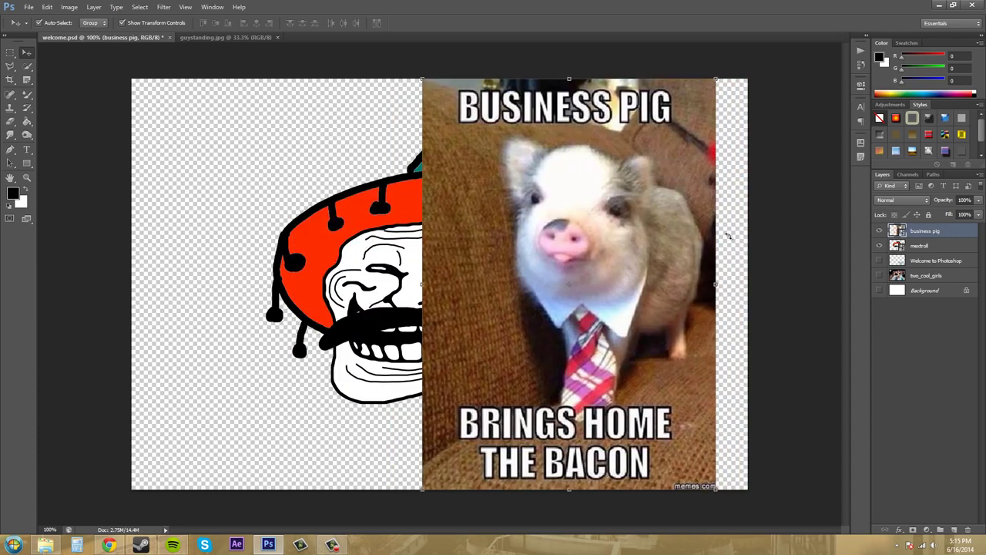
# - Toggle the business pig layer's eye off, on, and off again so only the troll shows
pyautogui.click(879, 232)
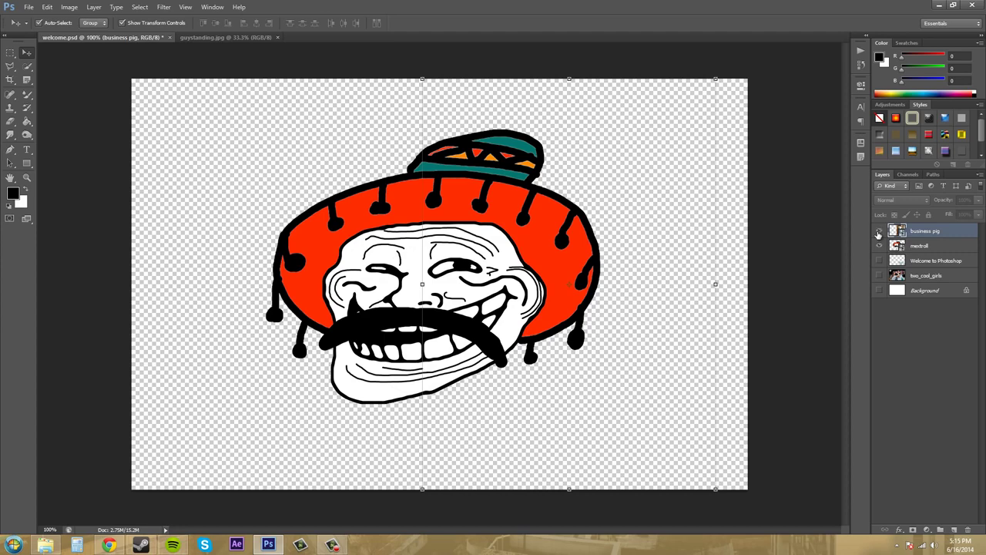
pyautogui.click(879, 232)
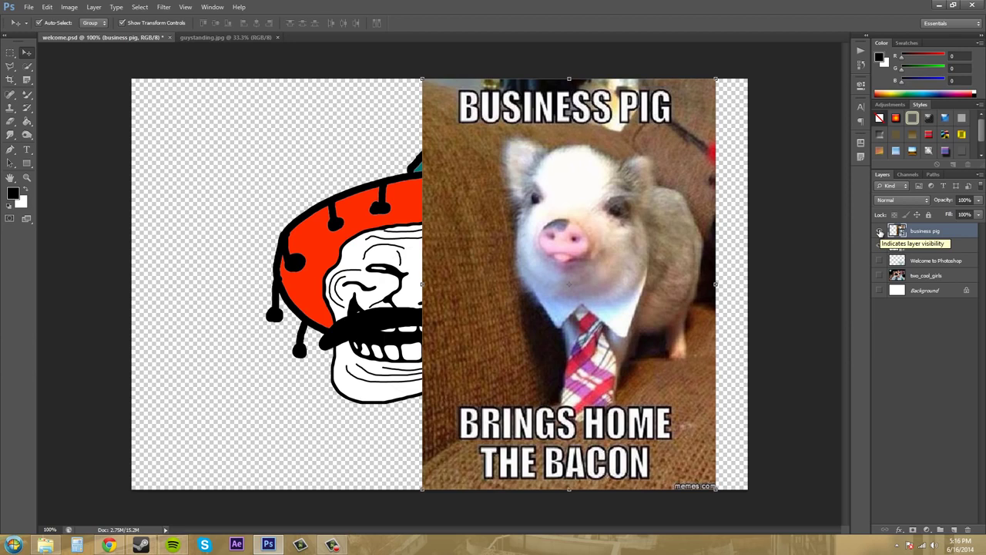
pyautogui.click(880, 232)
pyautogui.hotkey('alt', 'Tab')
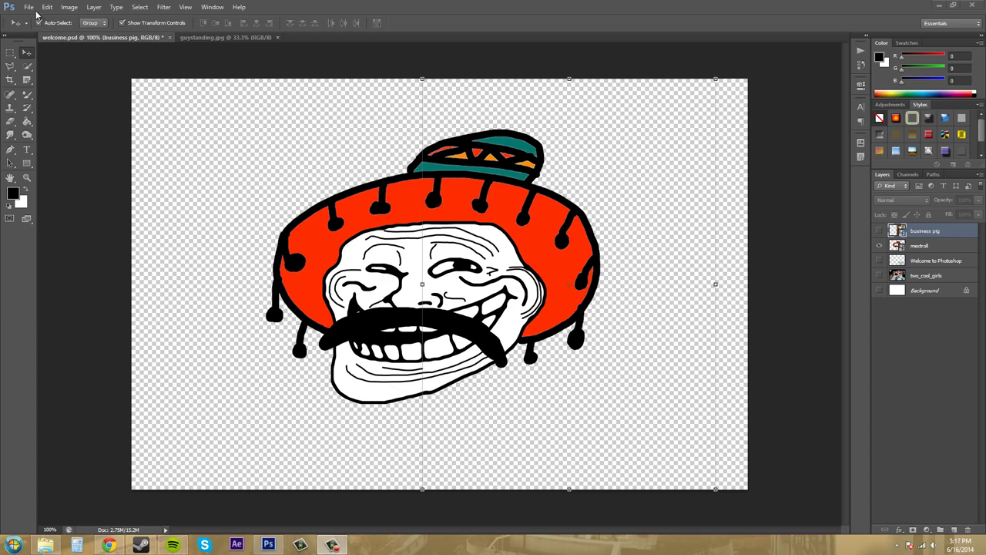
# - Start File > Open As, select the bass image in Images, and expand the format list
pyautogui.click(28, 7)
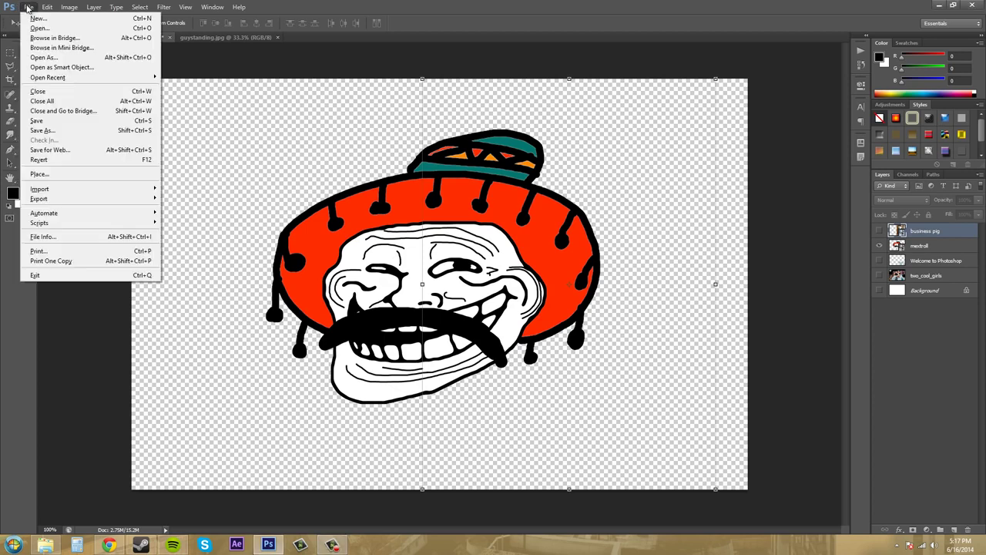
pyautogui.click(50, 56)
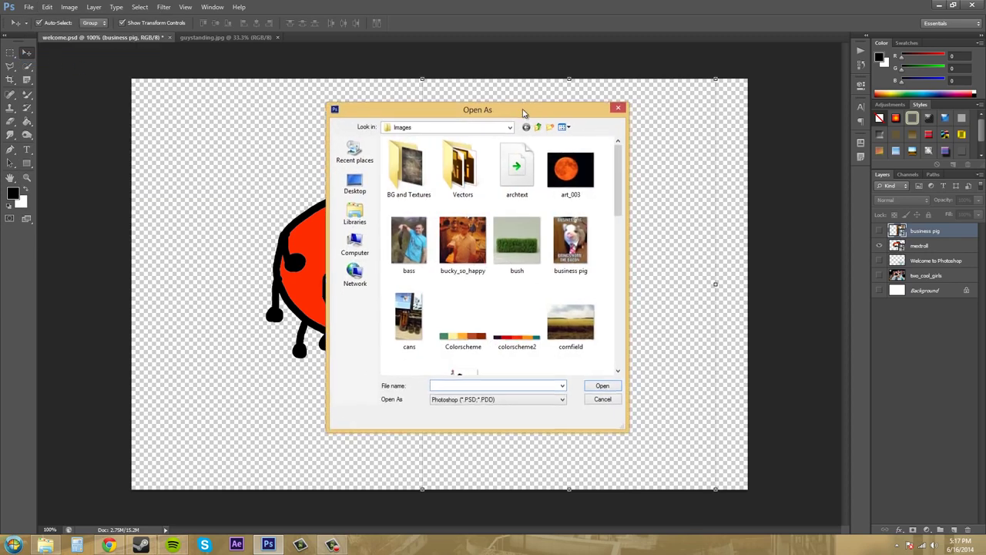
pyautogui.moveTo(542, 123); pyautogui.dragTo(517, 110)
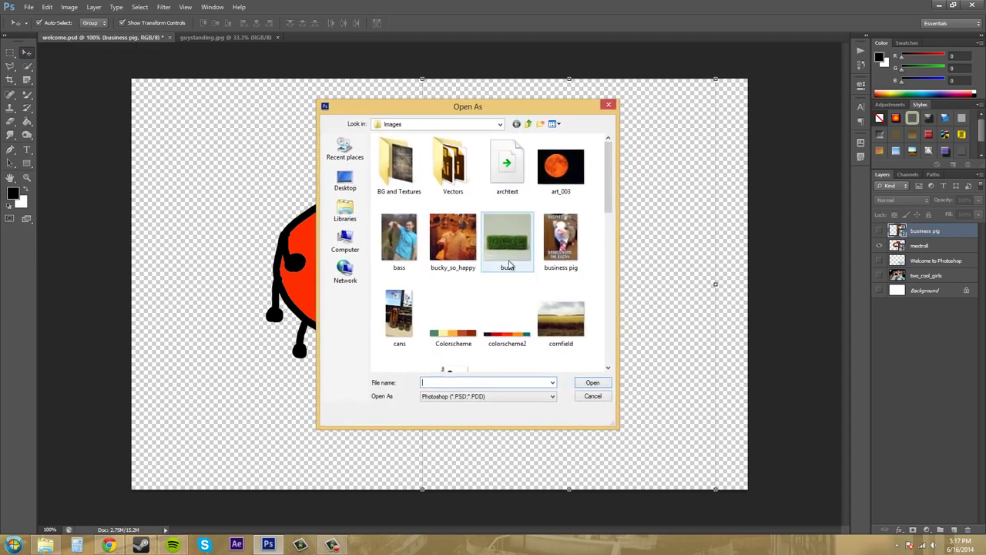
pyautogui.click(402, 240)
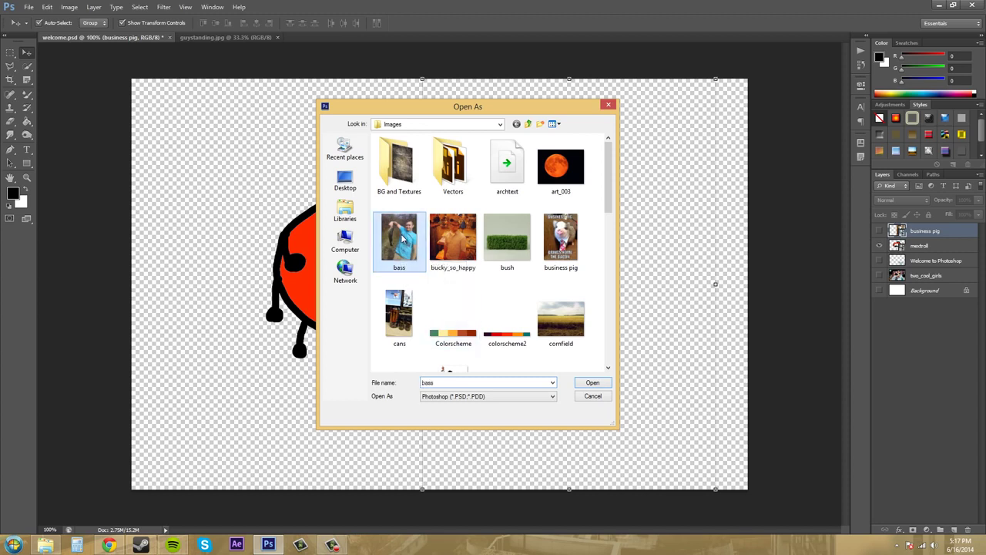
pyautogui.click(477, 397)
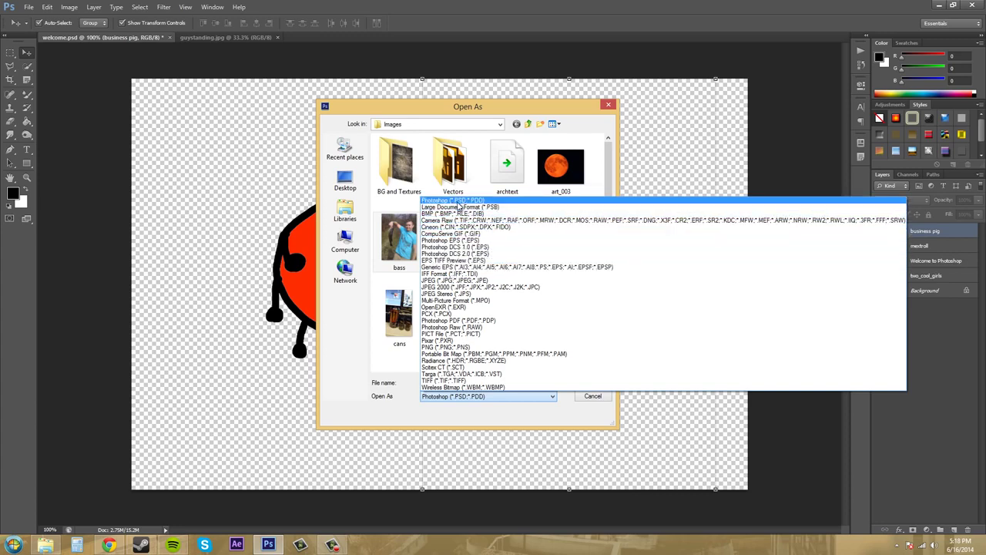
# - Choose PNG (*.PNG;*.PNS) as the Open As format for bass
pyautogui.click(459, 201)
pyautogui.click(480, 398)
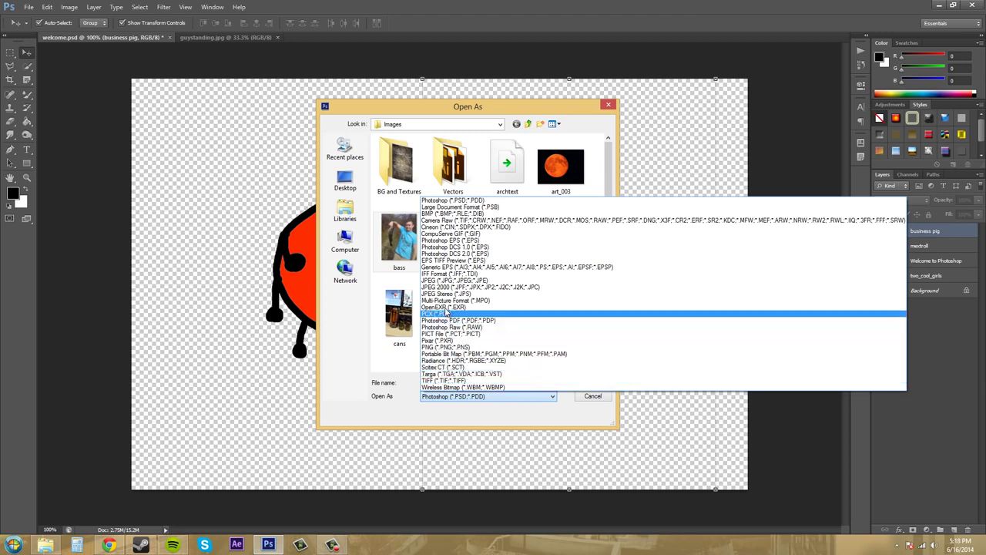
pyautogui.click(447, 348)
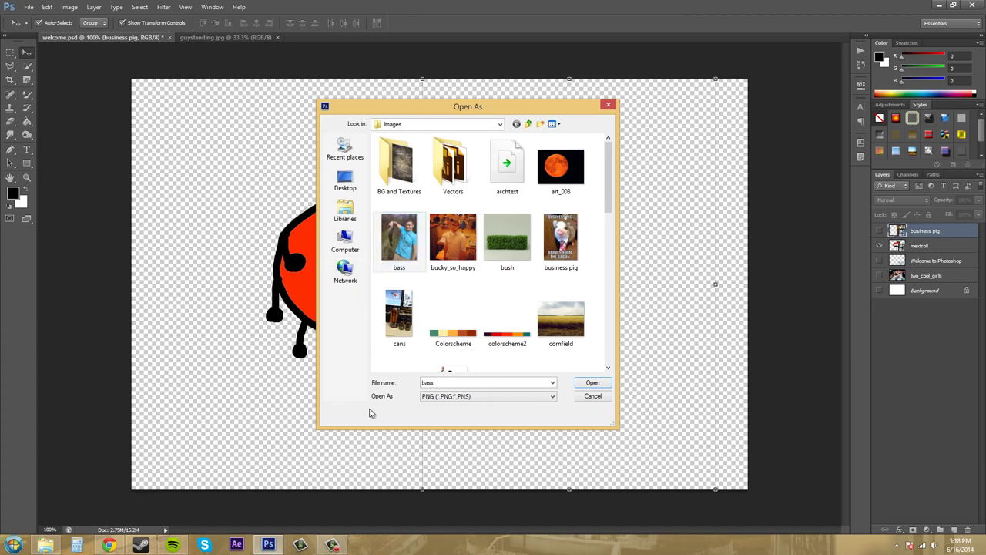
# - Attempt opening bass as PNG and dismiss the cannot-parse-the-file error
pyautogui.click(591, 385)
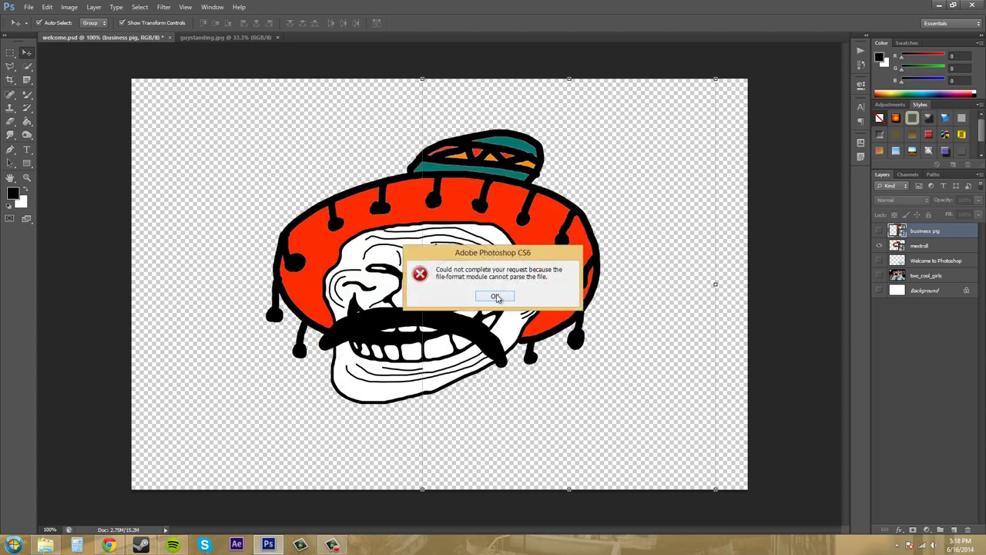
pyautogui.click(497, 297)
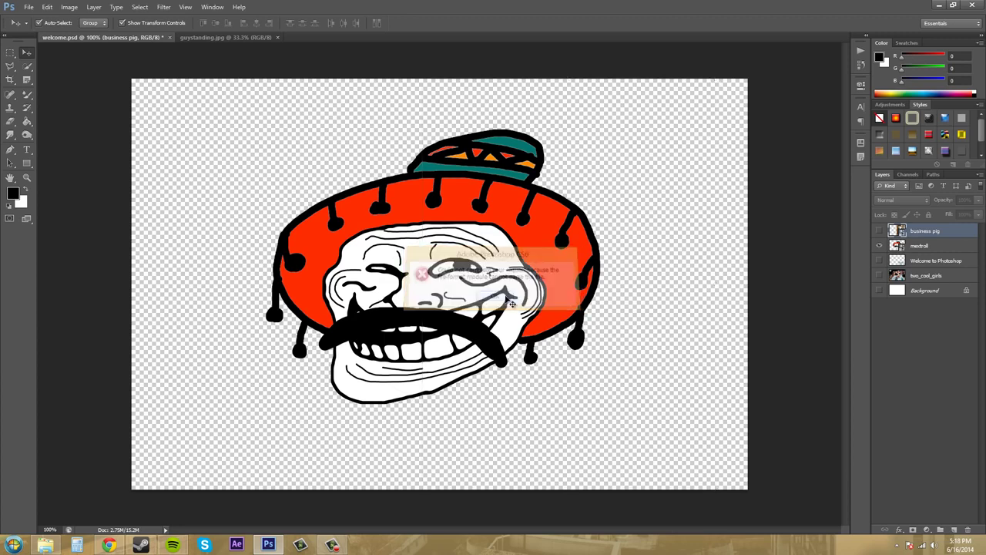